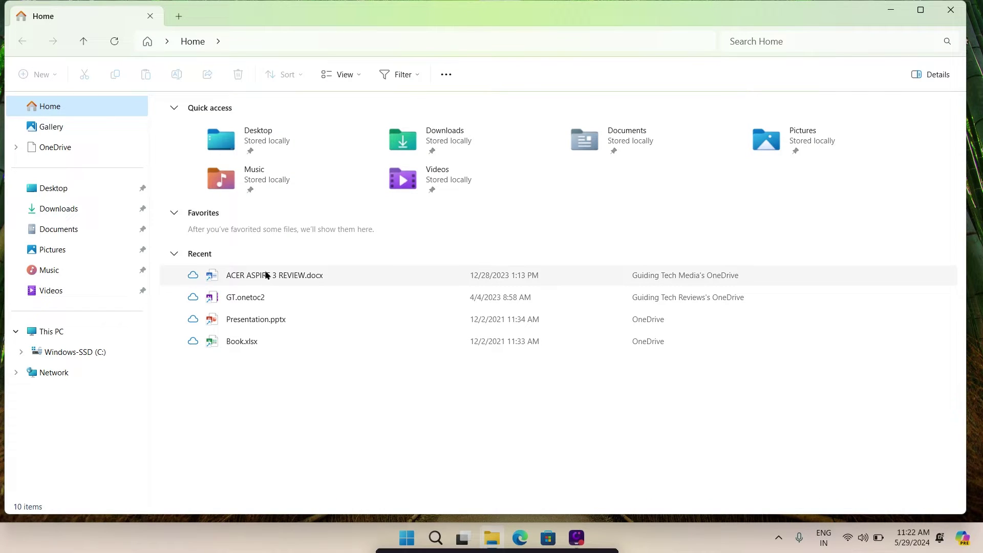
# Take ACER ASPIRE 3 REVIEW.docx and Presentation.pptx off Recent, then bring up the Desktop folder's menu.
pyautogui.click(266, 275)
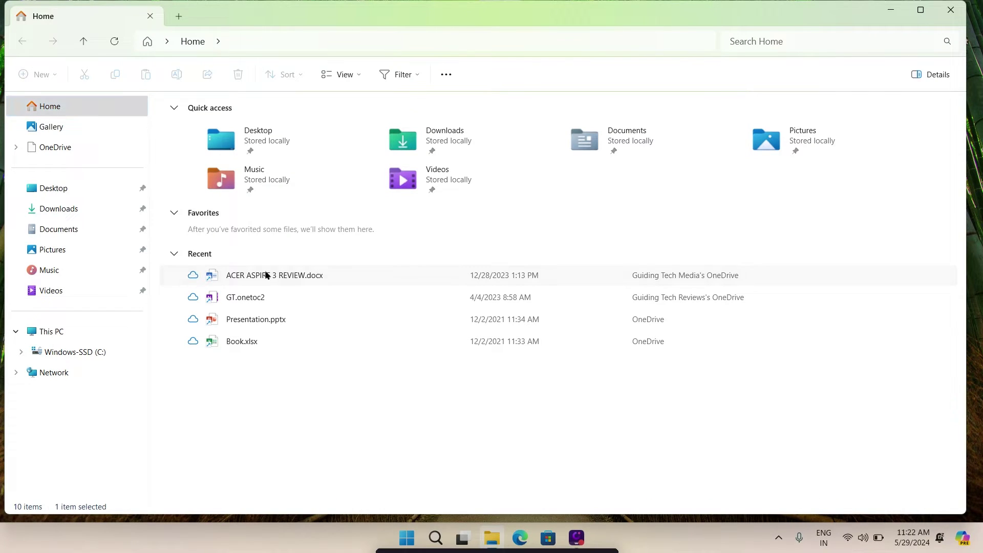
pyautogui.rightClick(269, 276)
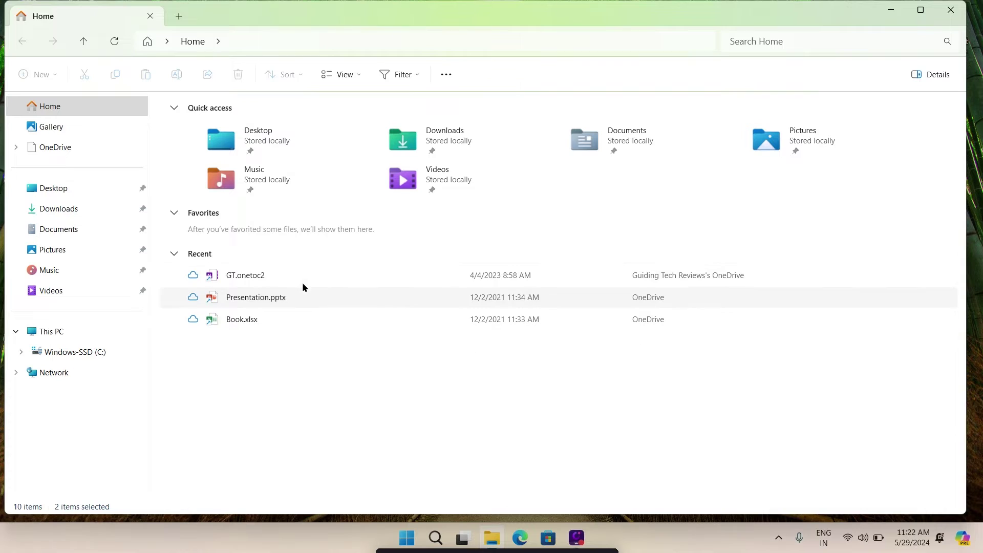
pyautogui.rightClick(246, 140)
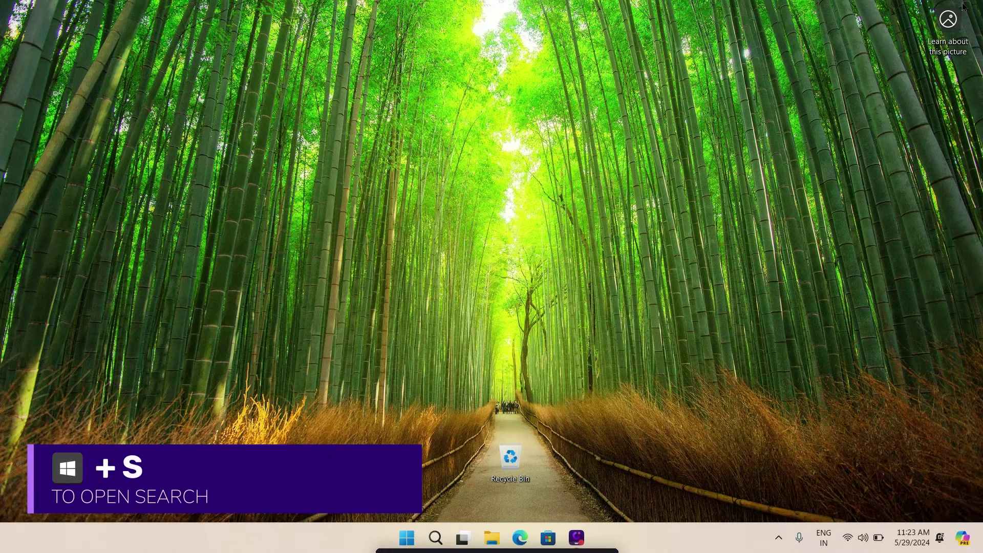
# Search Windows for "file explorer options" and launch the File Explorer Options dialog.
pyautogui.press('super+s')
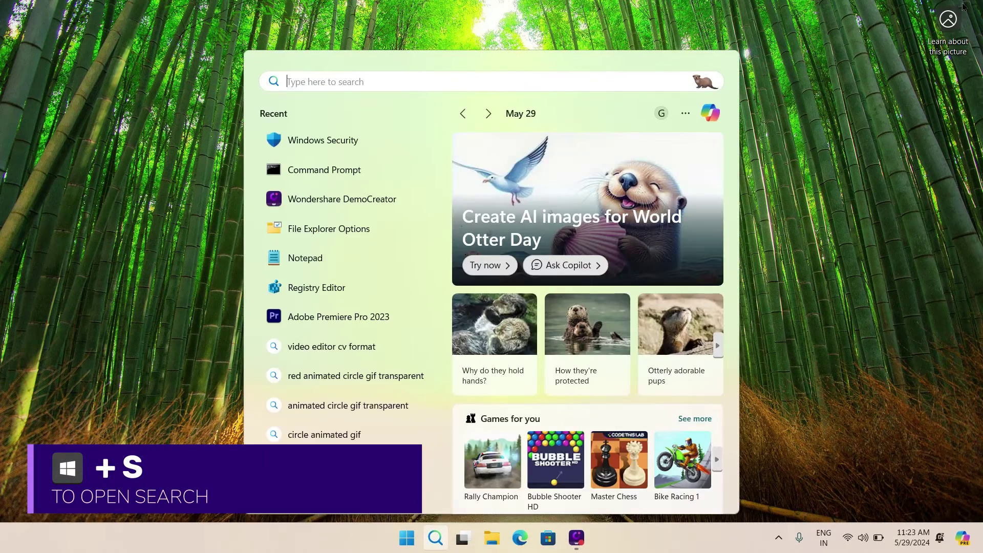
pyautogui.write('file explorer')
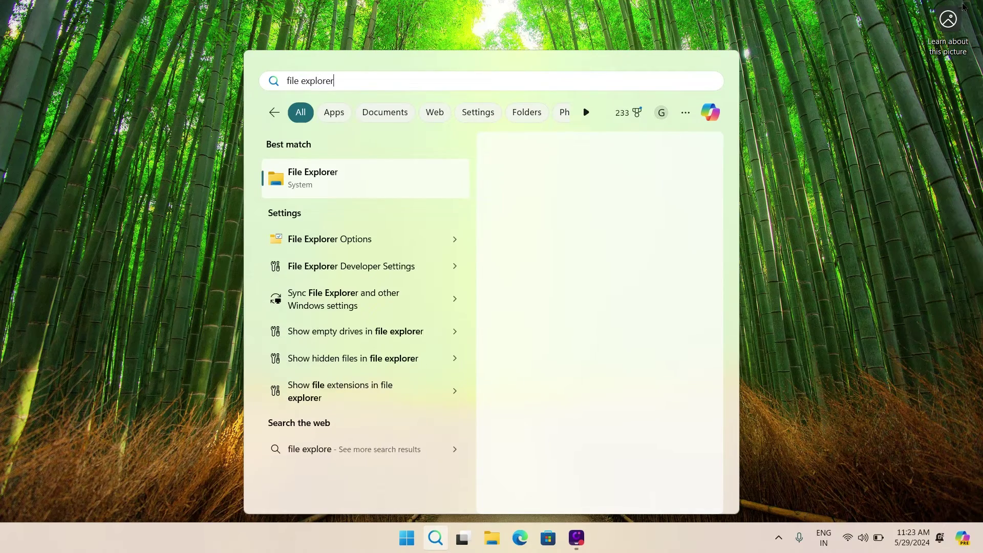
pyautogui.write(' opt')
pyautogui.press('Return')
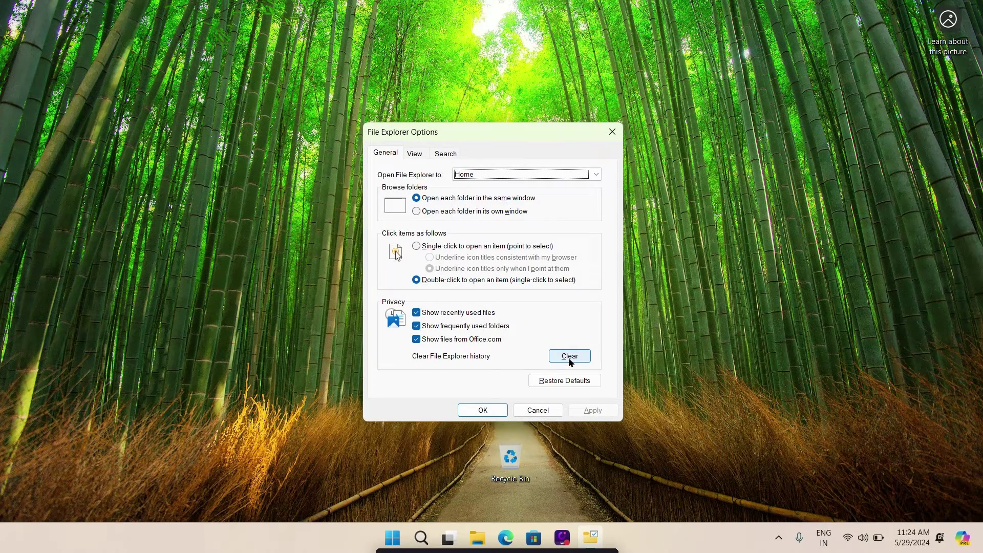
# Use Clear under Privacy on the General tab to wipe the File Explorer history.
pyautogui.click(569, 360)
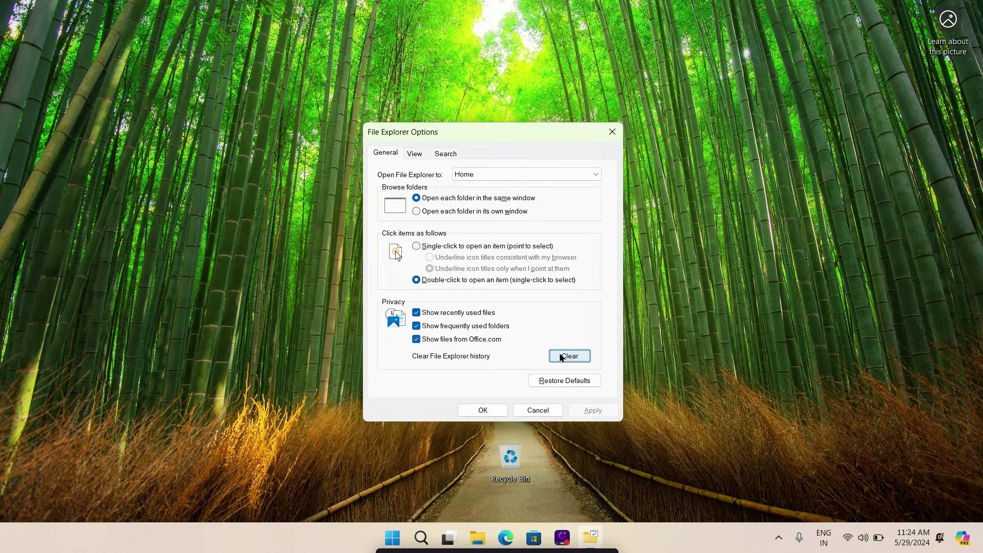